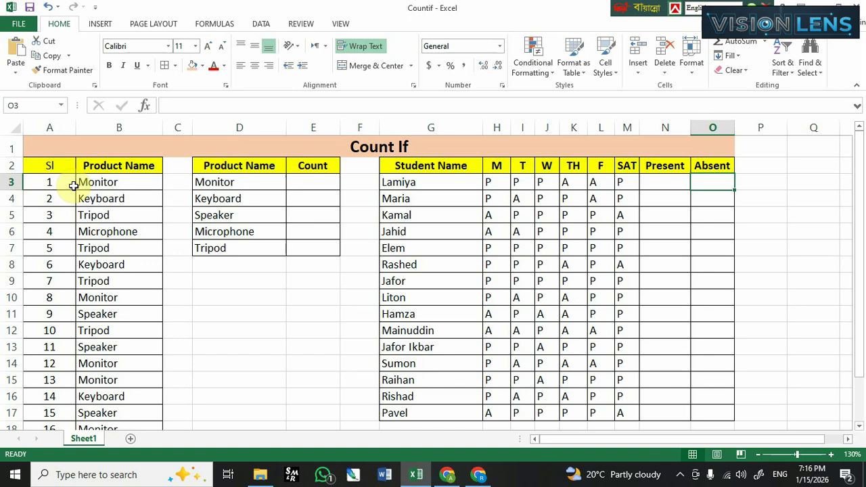
click(48, 178)
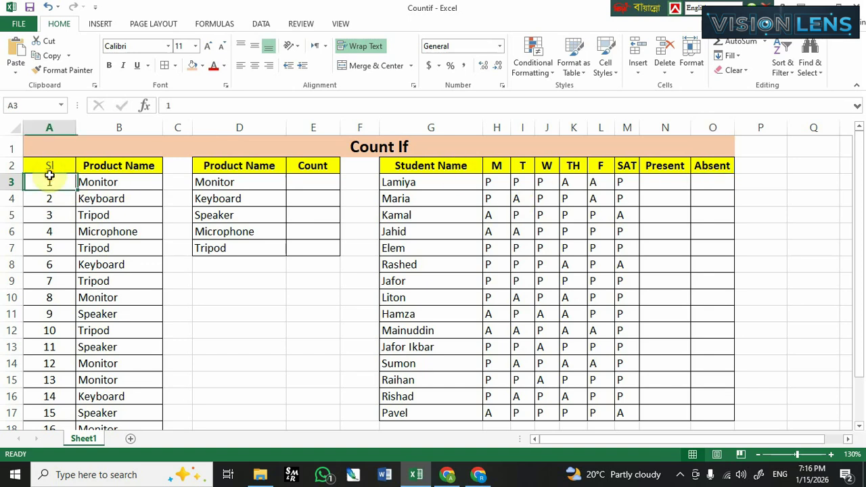
scroll(114, 188, down, 1)
scroll(120, 184, up, 3)
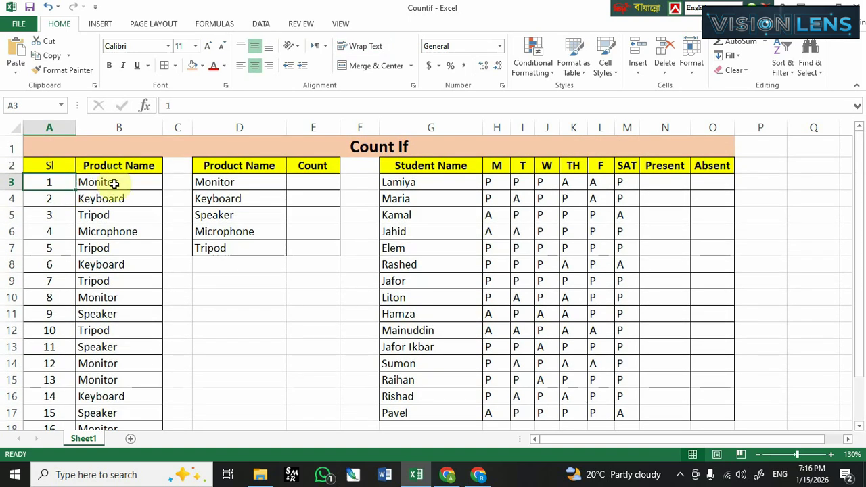
scroll(112, 203, down, 2)
scroll(107, 207, up, 2)
click(126, 182)
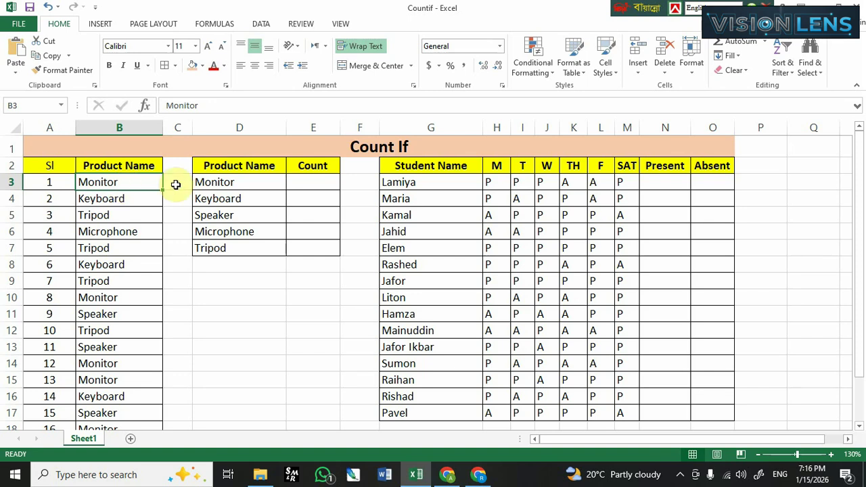
Start a COUNTIF formula in cell E3, the Count cell for Monitor.
click(309, 183)
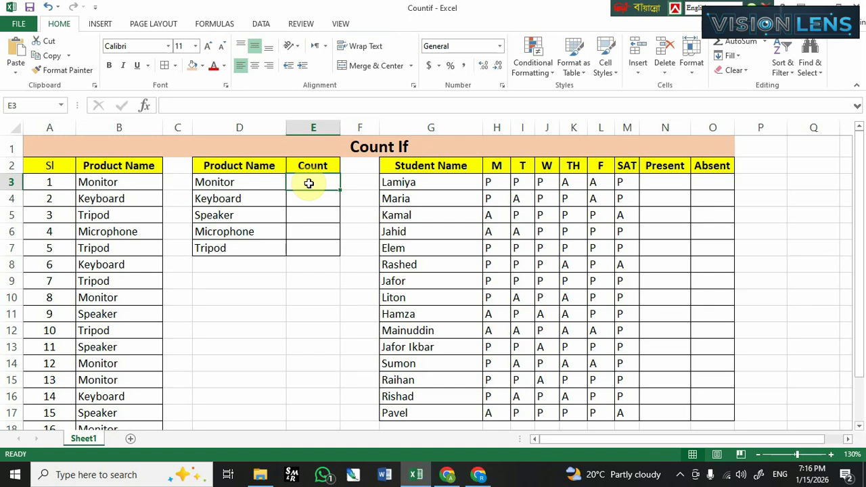
text(=count)
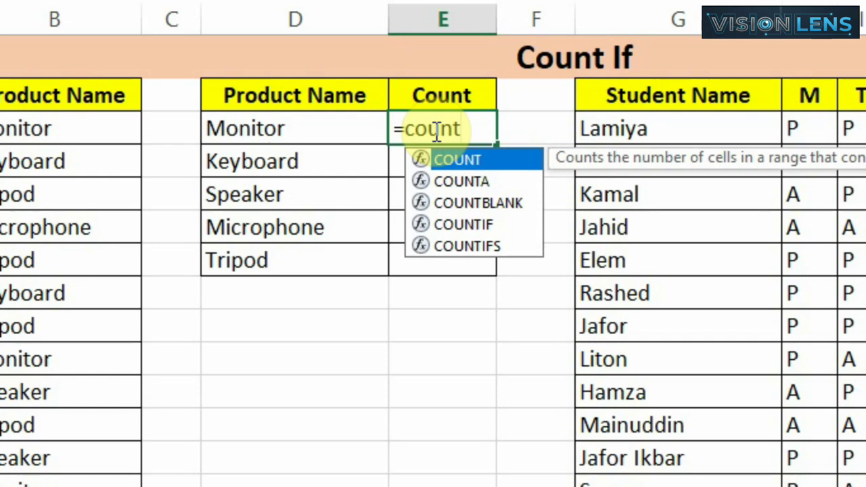
key(Down)
key(Down)
key(Down)
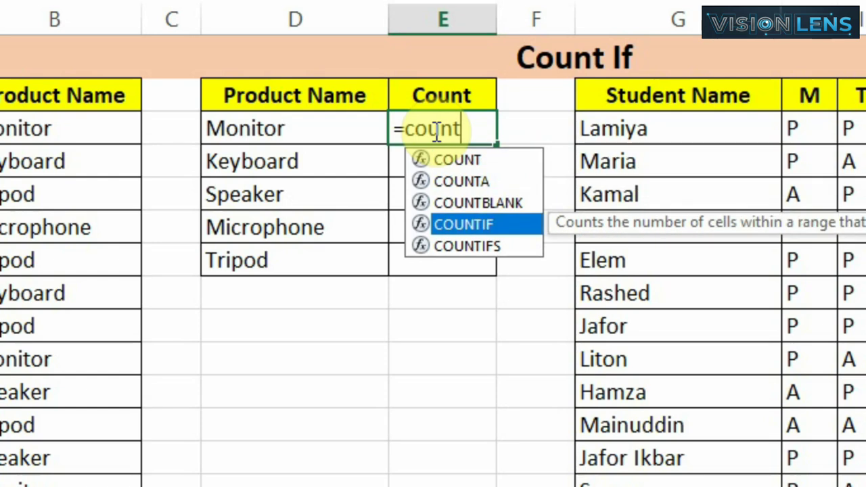
text(t)
key(Tab)
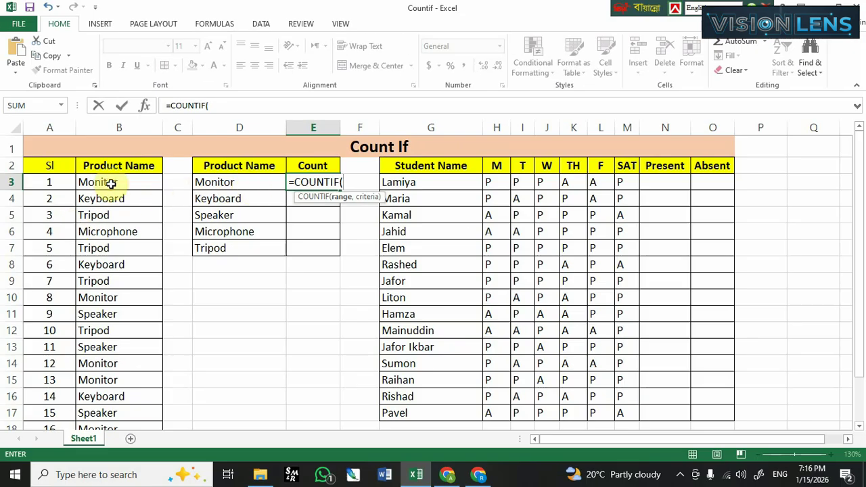
Set the COUNTIF range to the product names in B3:B18 as the absolute reference $B$3:$B$18.
click(110, 184)
drag(111, 188, 116, 383)
scroll(116, 383, up, 1)
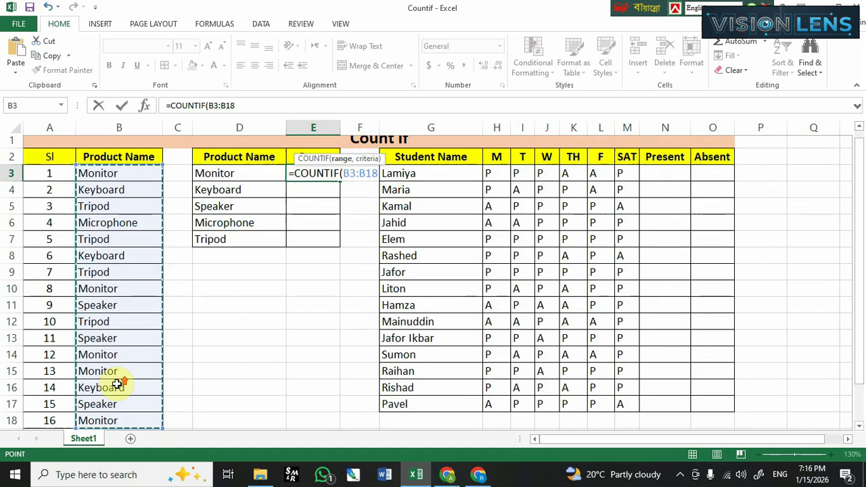
scroll(117, 383, down, 3)
scroll(117, 384, up, 3)
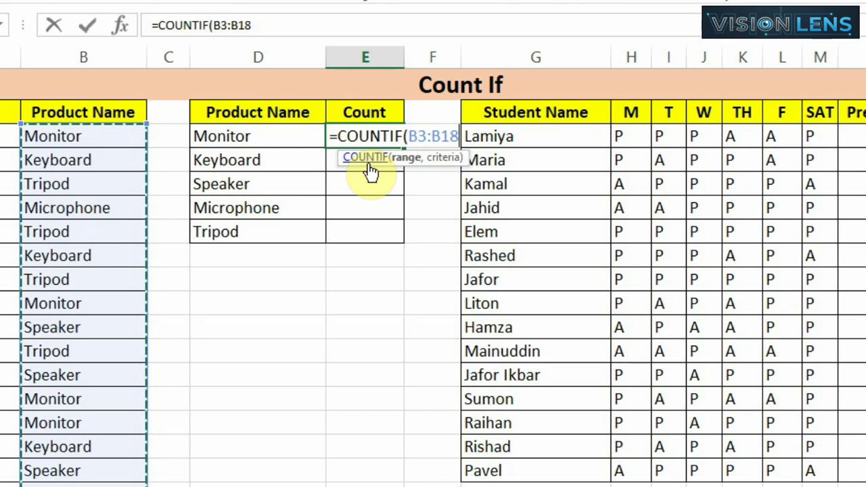
key(F4)
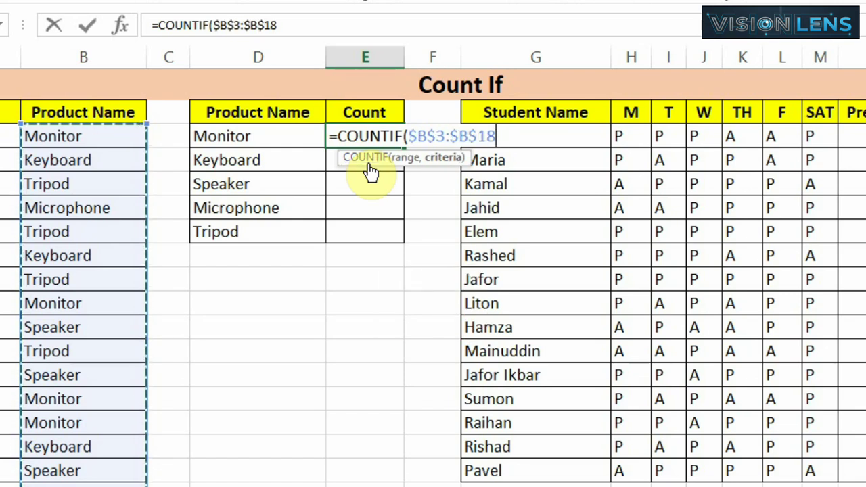
Use D3 as the COUNTIF criteria and complete the formula =COUNTIF($B$3:$B$18,D3).
text(,)
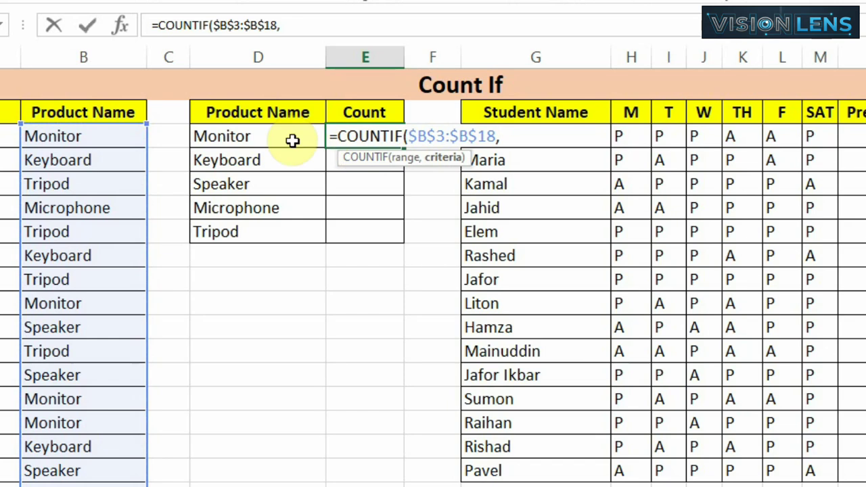
click(243, 138)
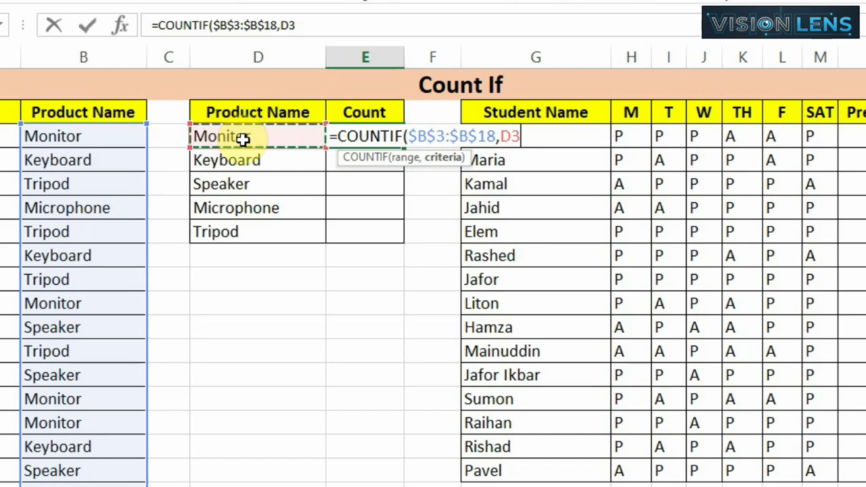
text())
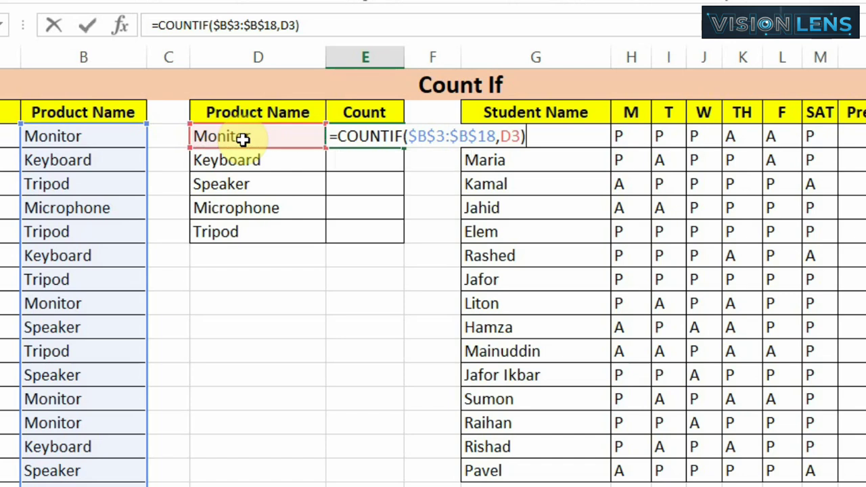
key(Return)
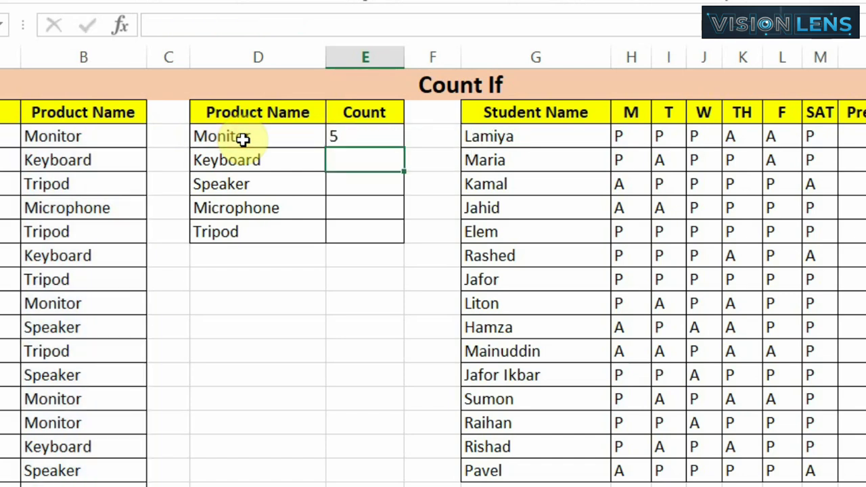
Copy the E3 formula down through E7 and center the counts horizontally.
click(357, 135)
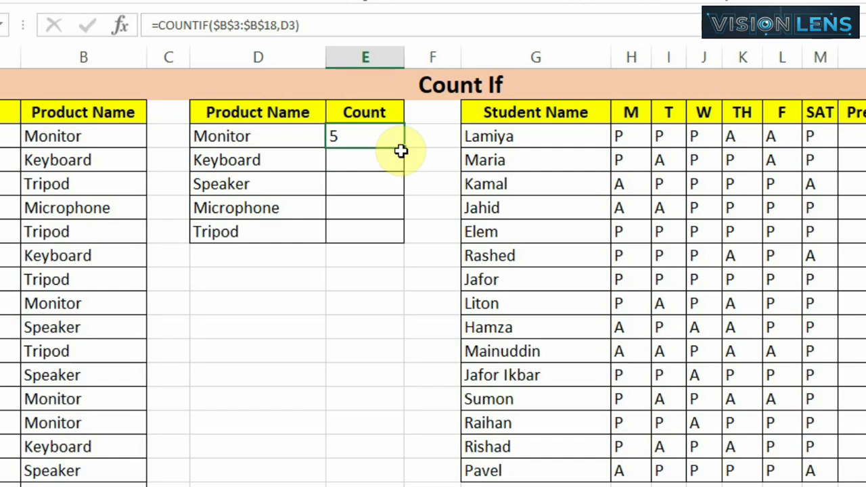
drag(403, 147, 390, 240)
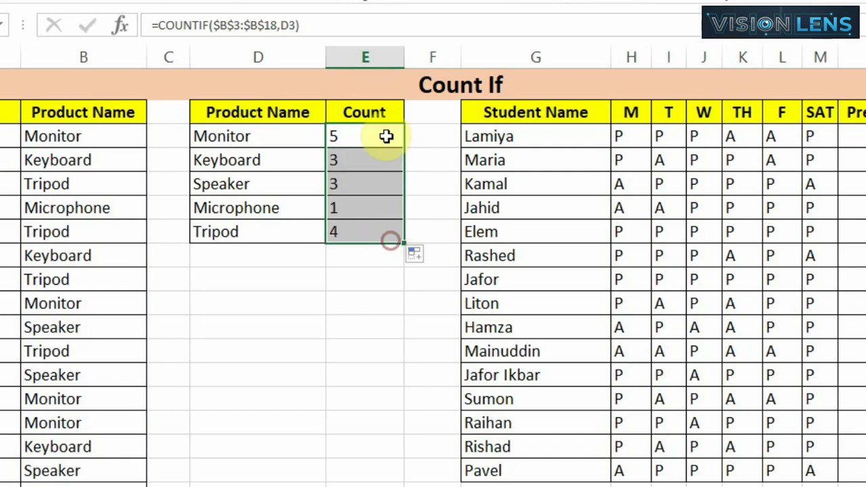
click(282, 1)
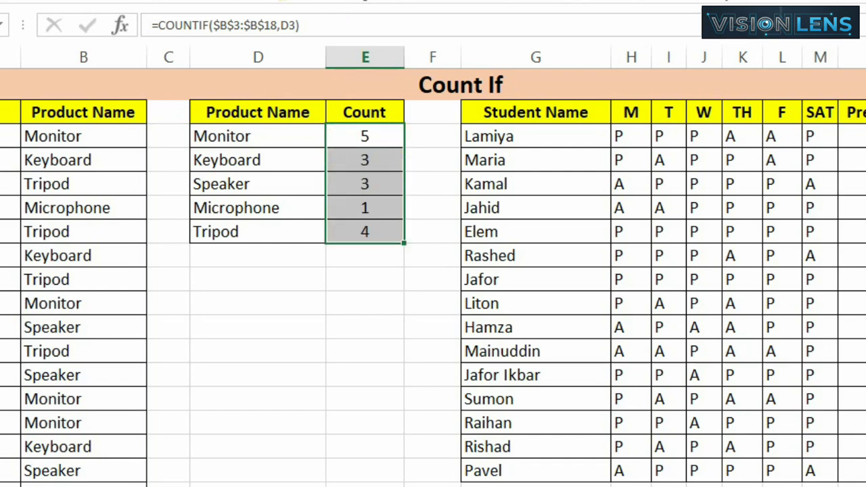
Check the copied Count formulas and compare the Keyboard count with its entries in the product list.
click(359, 155)
click(375, 136)
click(373, 163)
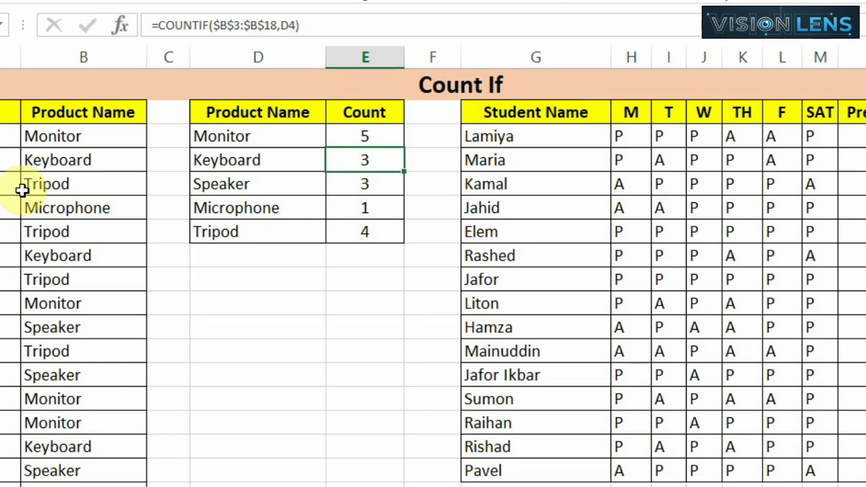
click(75, 159)
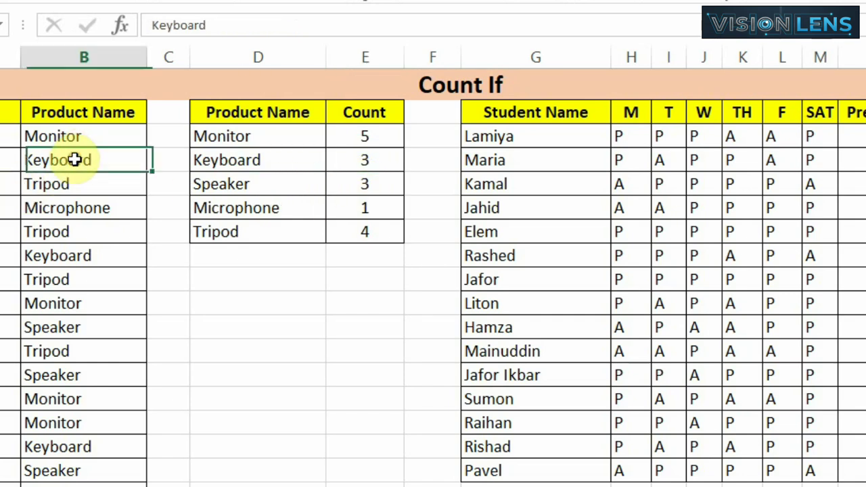
click(96, 255)
scroll(90, 366, down, 1)
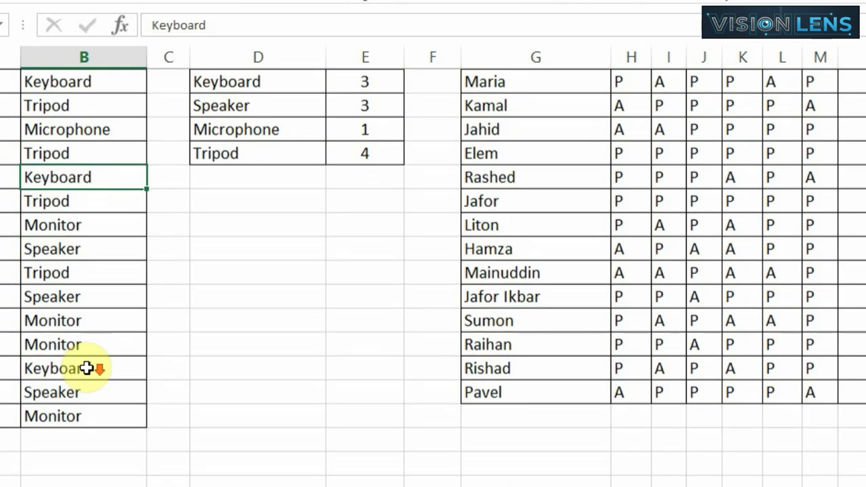
click(87, 368)
scroll(85, 266, up, 1)
scroll(85, 266, up, 1)
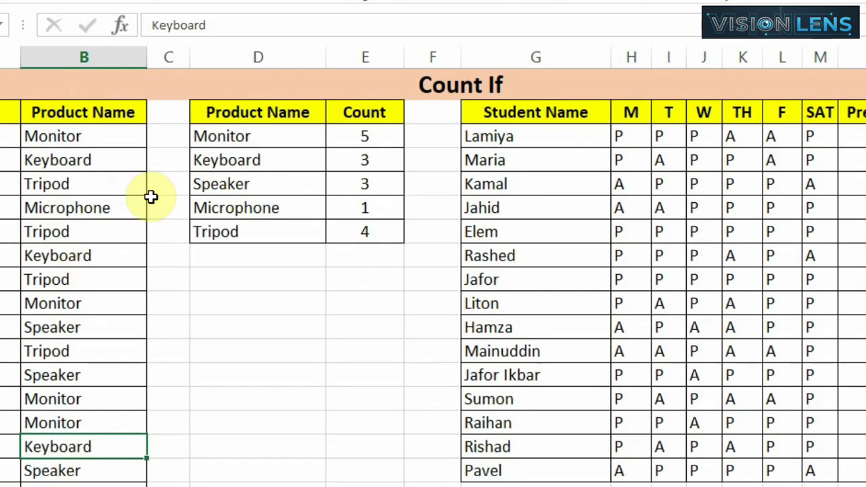
drag(368, 136, 366, 219)
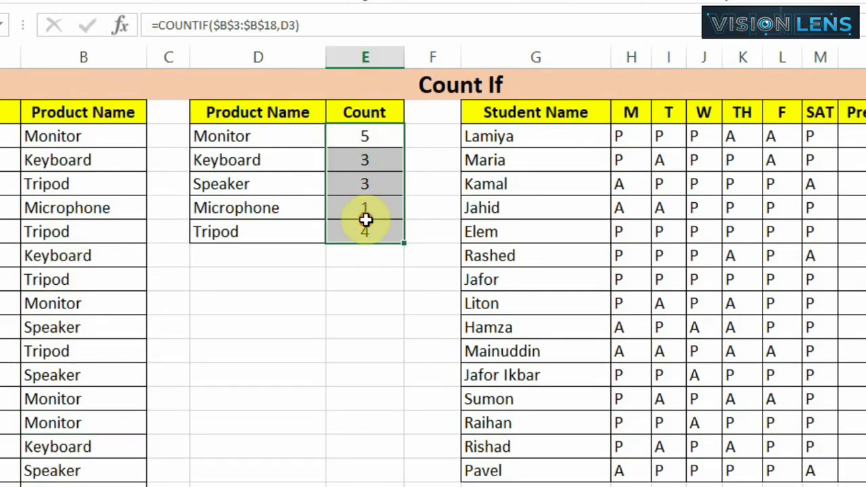
click(344, 160)
click(354, 129)
click(245, 139)
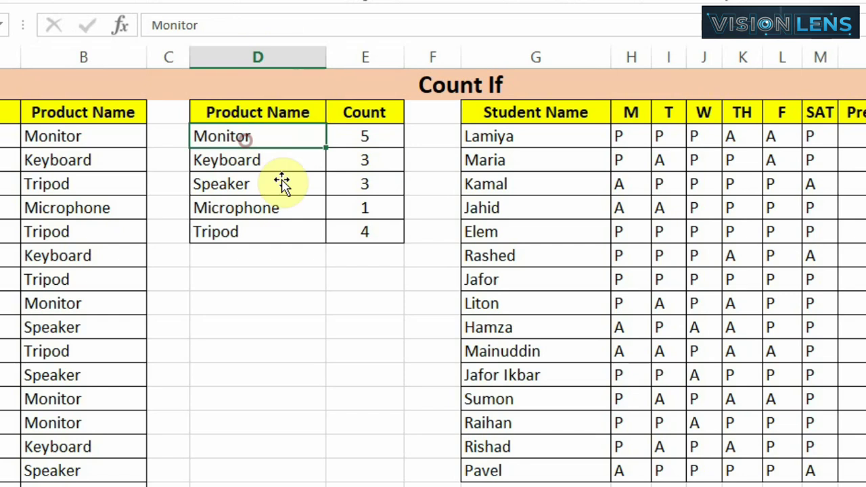
click(271, 202)
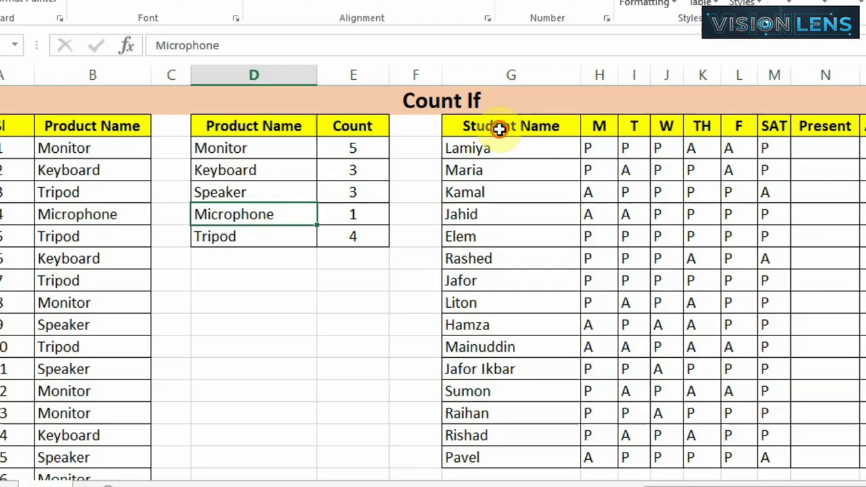
Examine the student attendance table's day columns and its empty Present and Absent columns.
drag(500, 129, 703, 406)
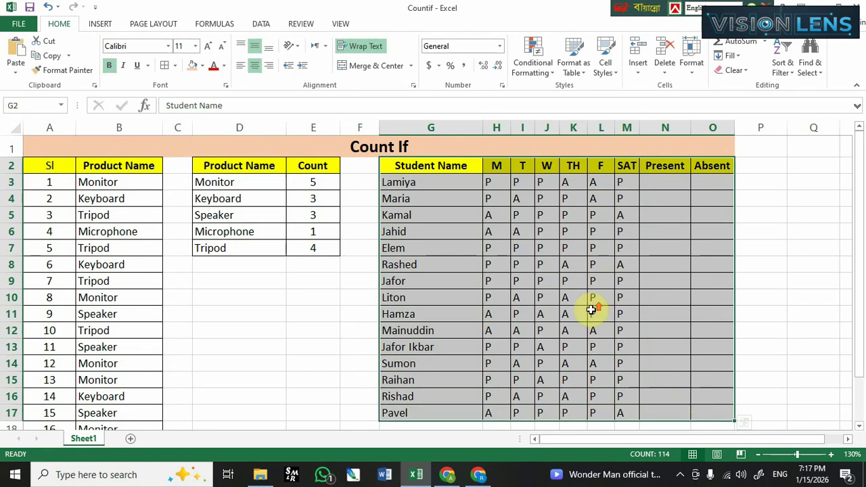
click(518, 167)
drag(622, 171, 620, 416)
click(600, 197)
click(663, 181)
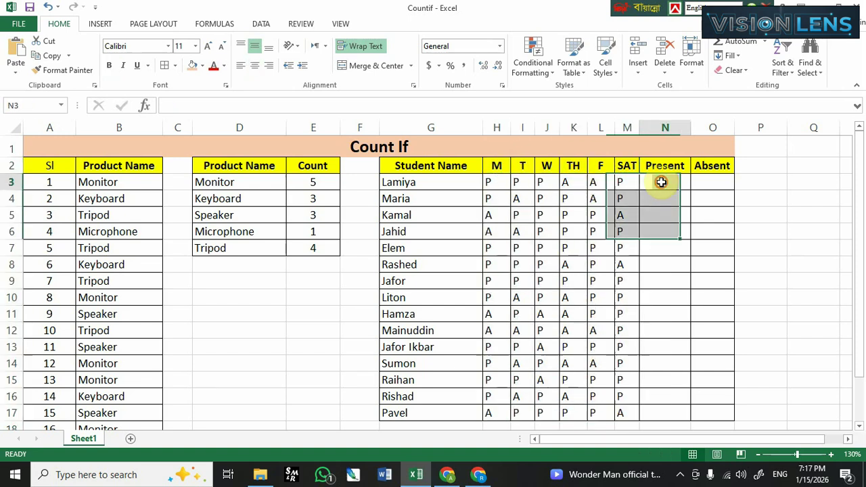
click(715, 181)
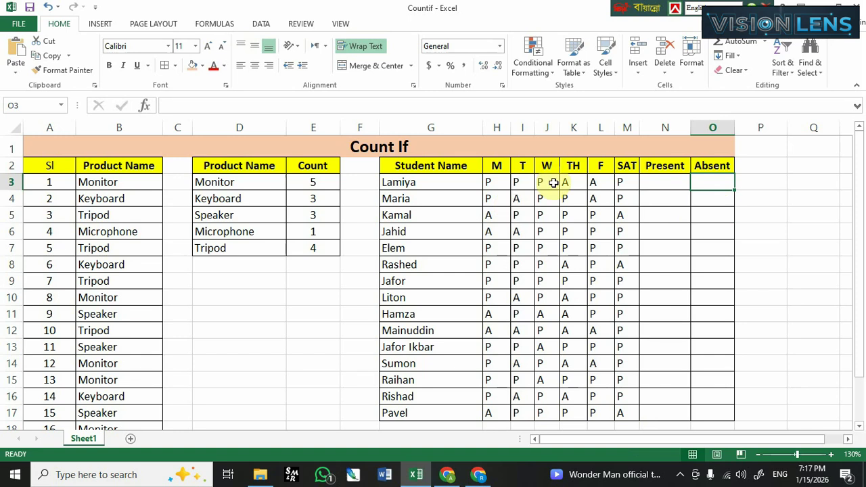
drag(497, 181, 638, 180)
click(715, 196)
drag(713, 184, 692, 426)
click(673, 383)
click(667, 187)
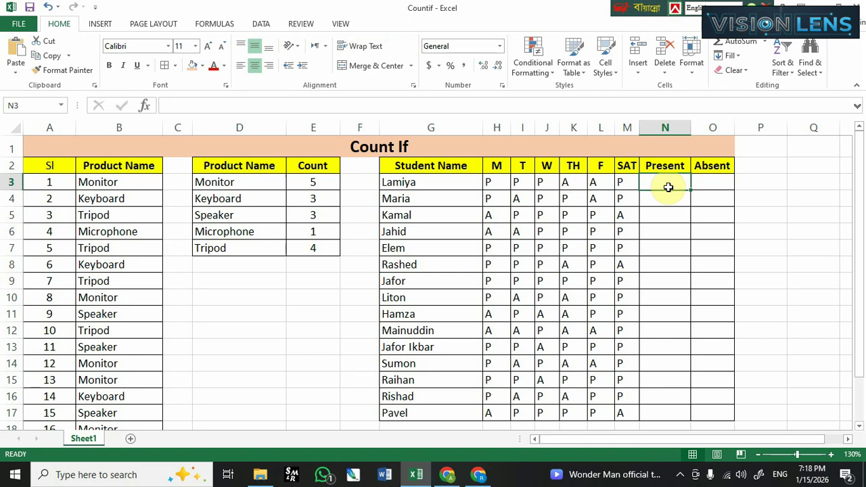
click(315, 182)
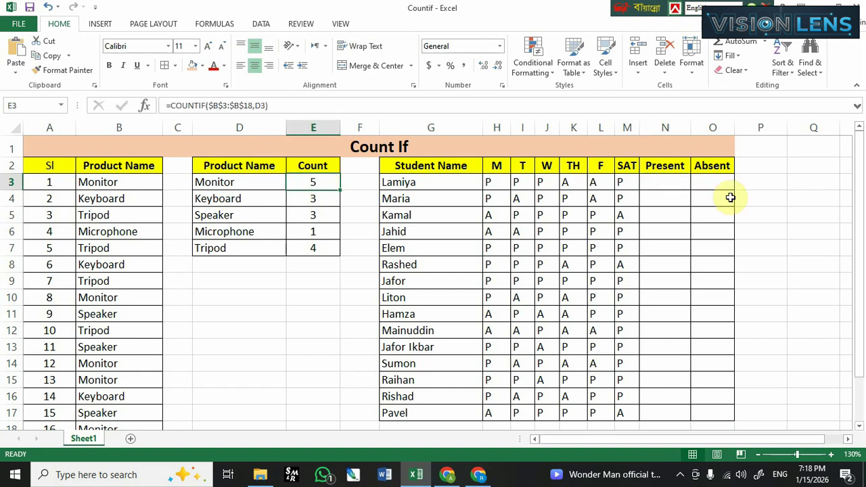
Start a COUNTIF formula in N3 of the Present column with H3:M3 as its range.
click(671, 184)
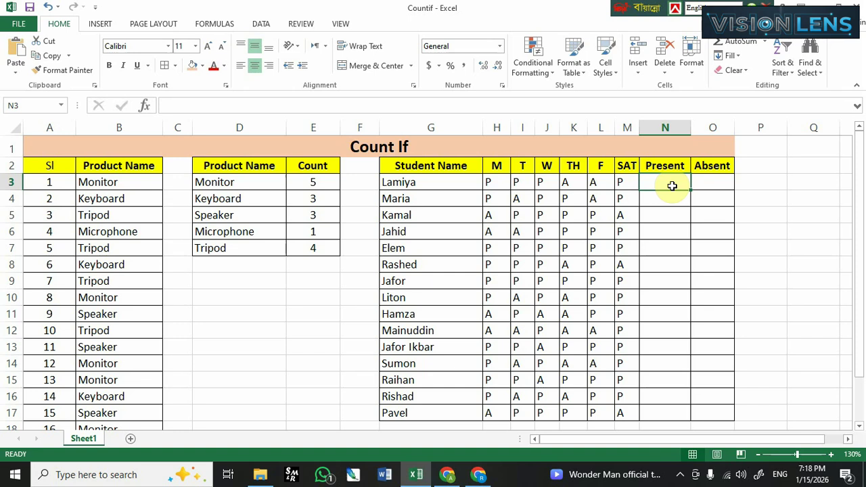
text(=)
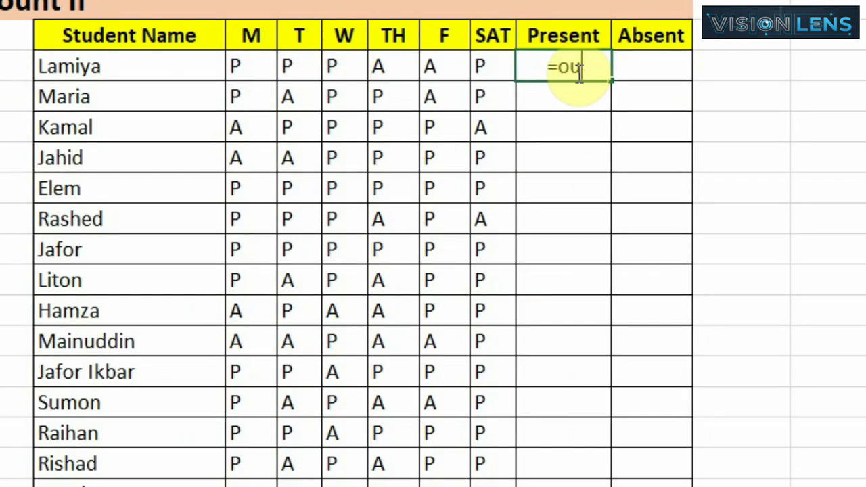
text(coun)
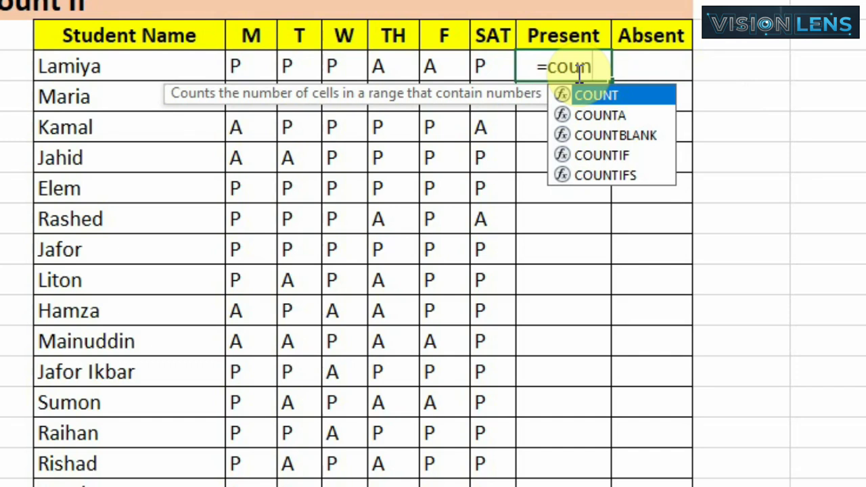
key(Down)
key(Down)
key(Down)
key(Tab)
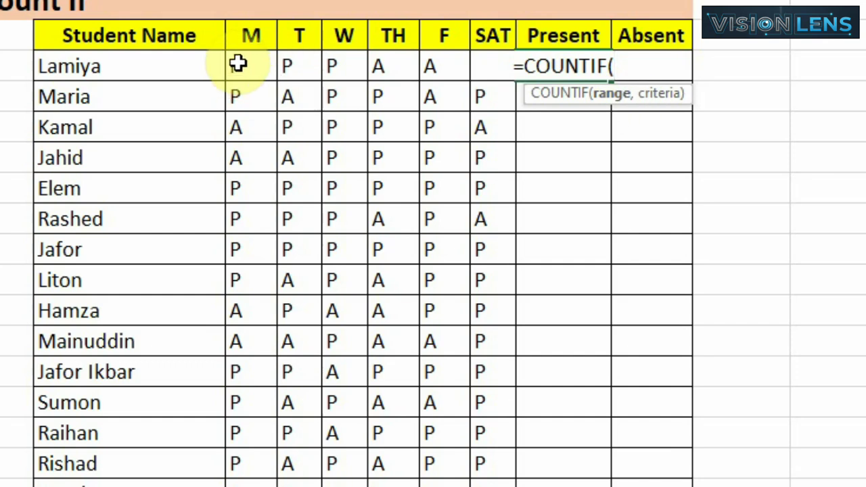
drag(238, 64, 491, 73)
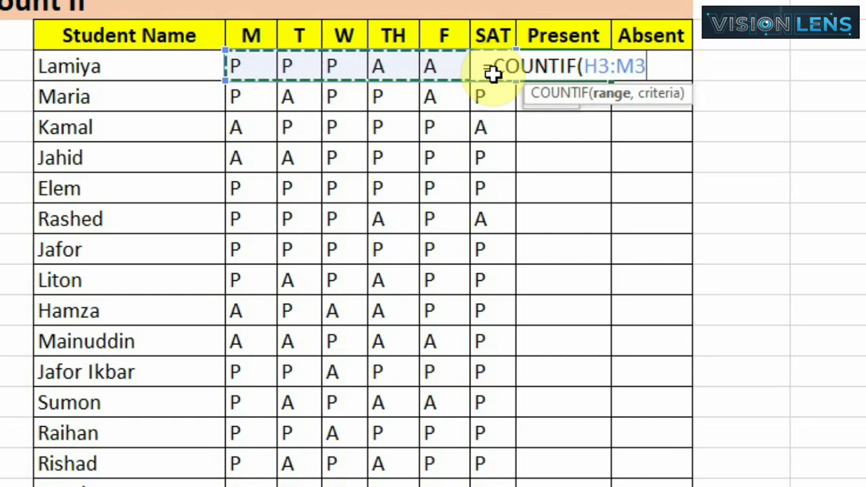
mouse_move(492, 73)
mouse_down()
mouse_move(489, 96)
mouse_move(354, 64)
mouse_move(482, 64)
mouse_up()
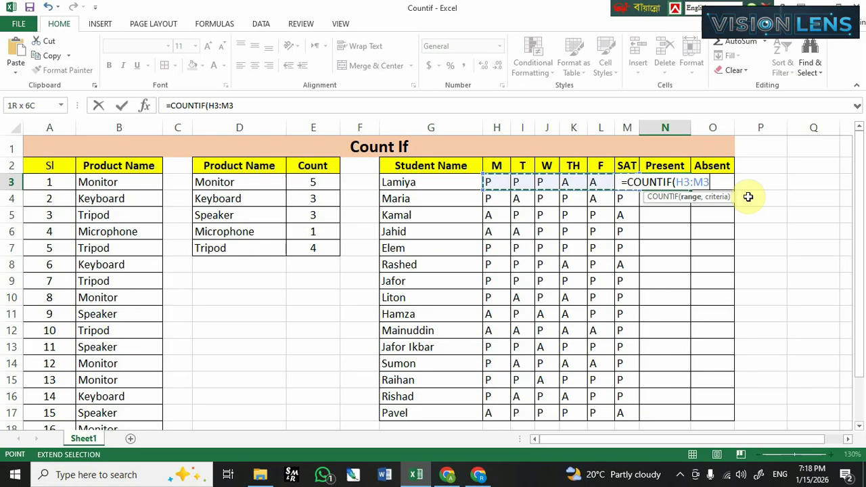
Complete the N3 formula as =COUNTIF(H3:M3,"P") and copy it down the Present column through N17.
text(,)
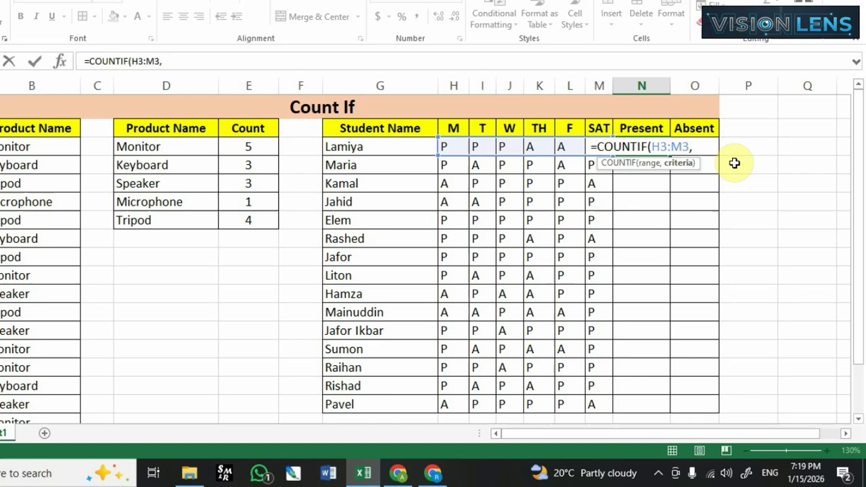
text(z')
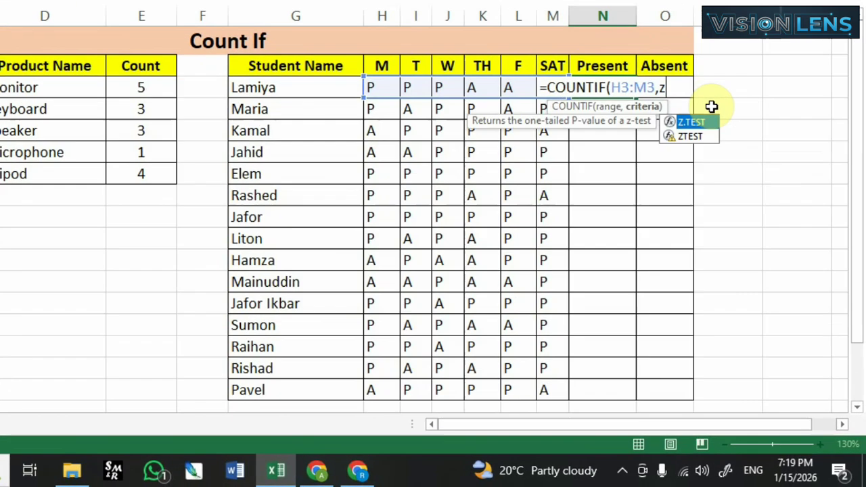
key(BackSpace)
key(BackSpace)
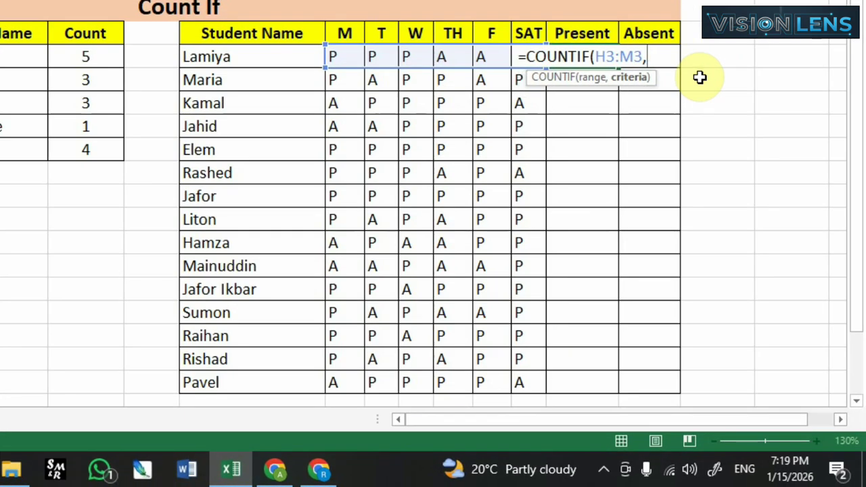
text(:)
key(BackSpace)
text("P")
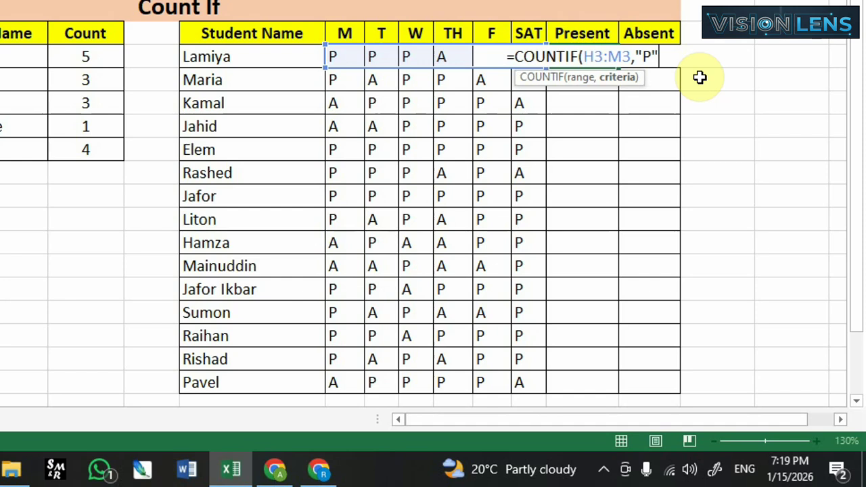
text())
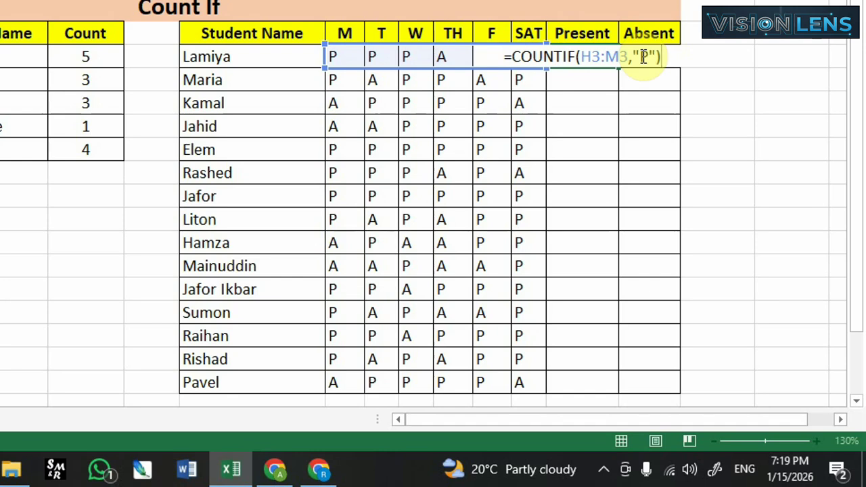
key(Return)
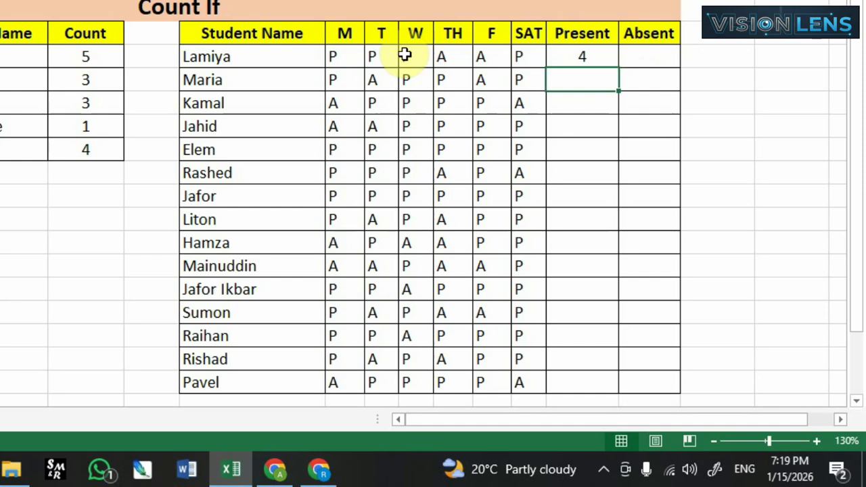
click(587, 56)
drag(618, 68, 607, 390)
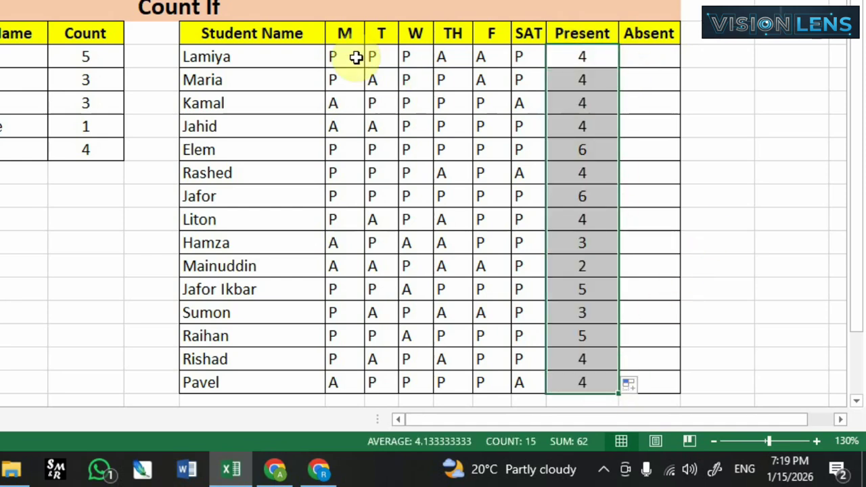
Compare the Present counts in rows 3, 4, 7 and 11 with the P marks in those students' day columns.
drag(332, 58, 447, 83)
click(528, 63)
click(597, 63)
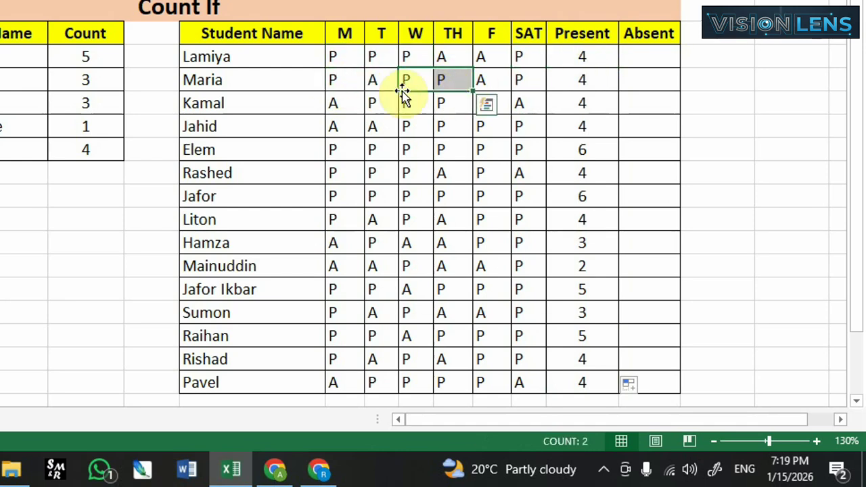
click(340, 81)
click(400, 82)
click(437, 82)
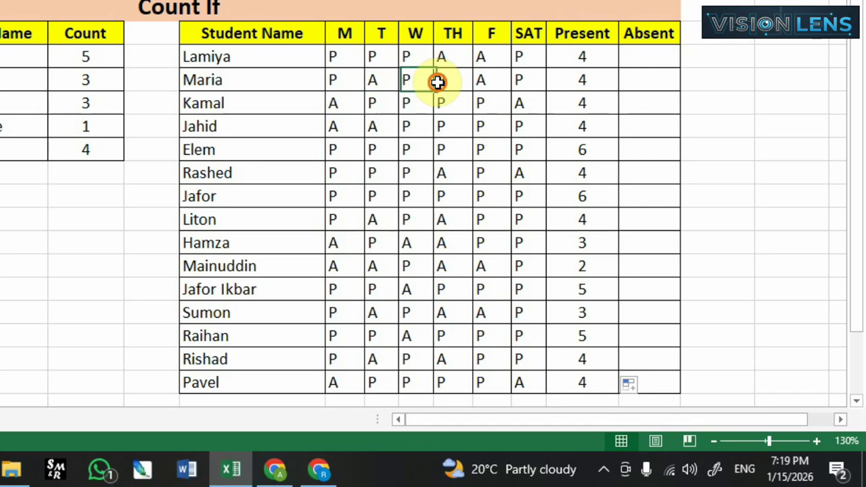
click(536, 82)
click(586, 89)
click(584, 118)
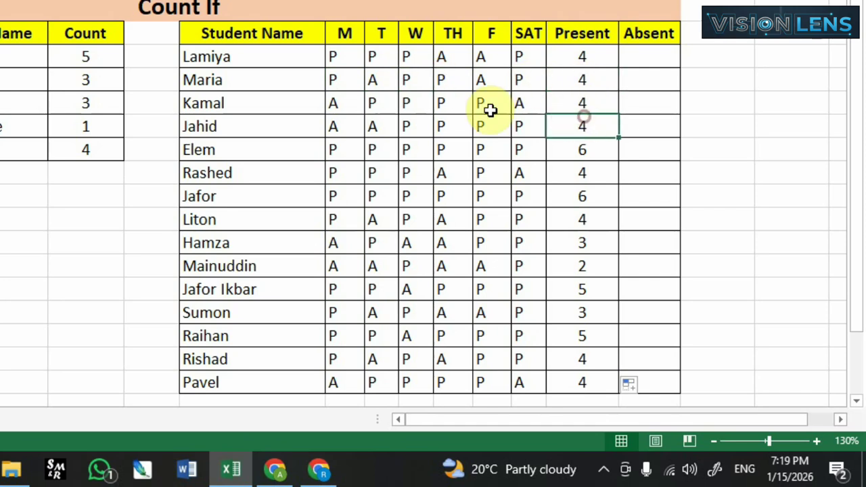
click(339, 101)
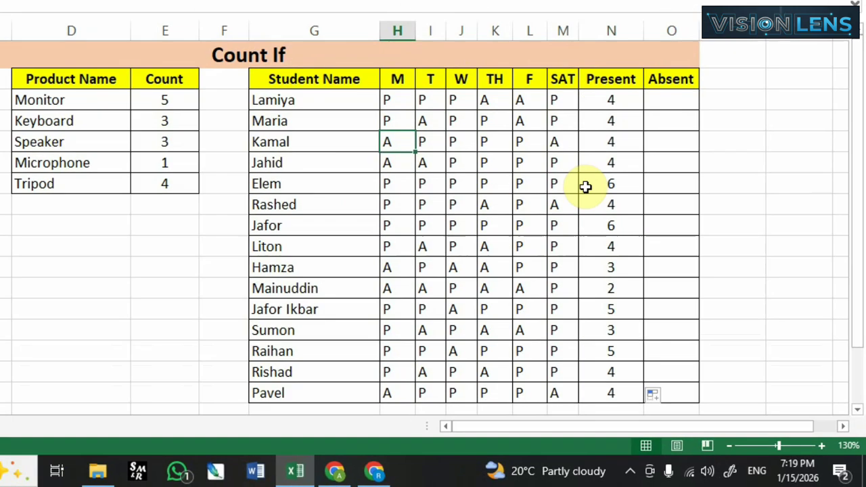
drag(386, 183, 565, 185)
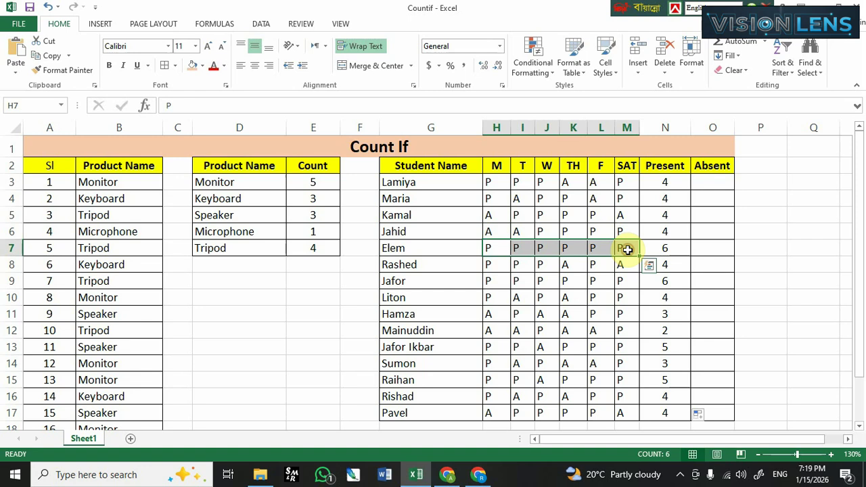
click(591, 316)
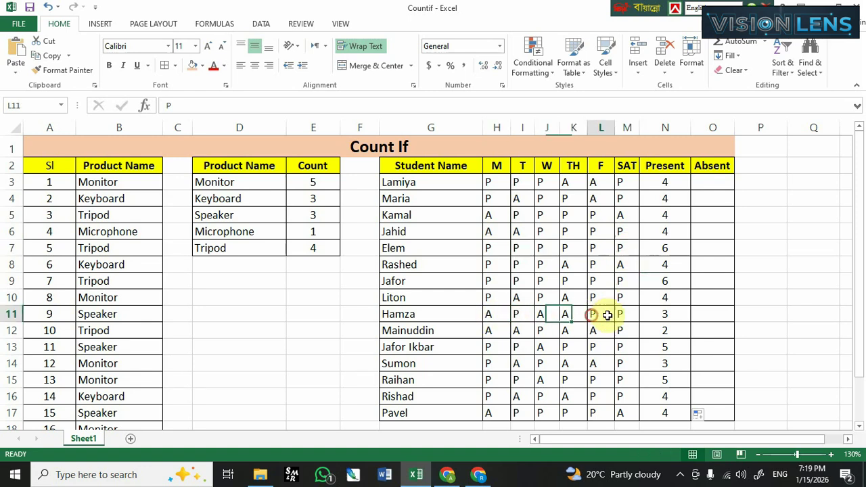
click(622, 316)
click(652, 317)
click(704, 187)
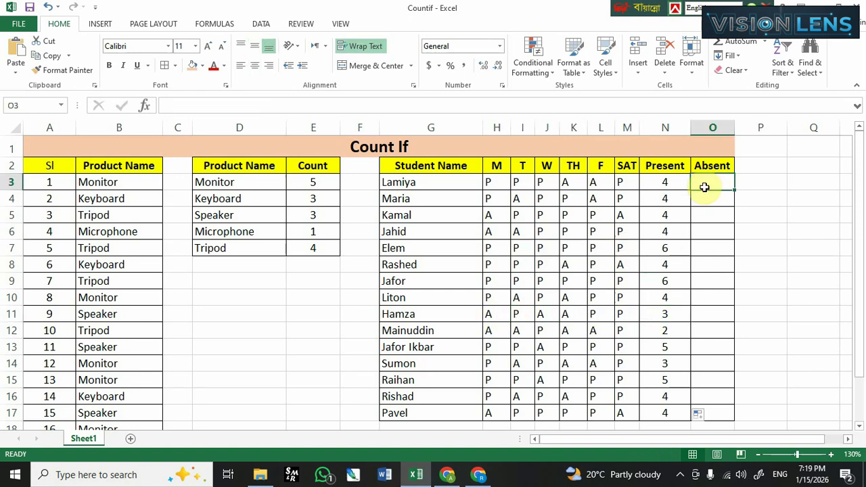
text(=)
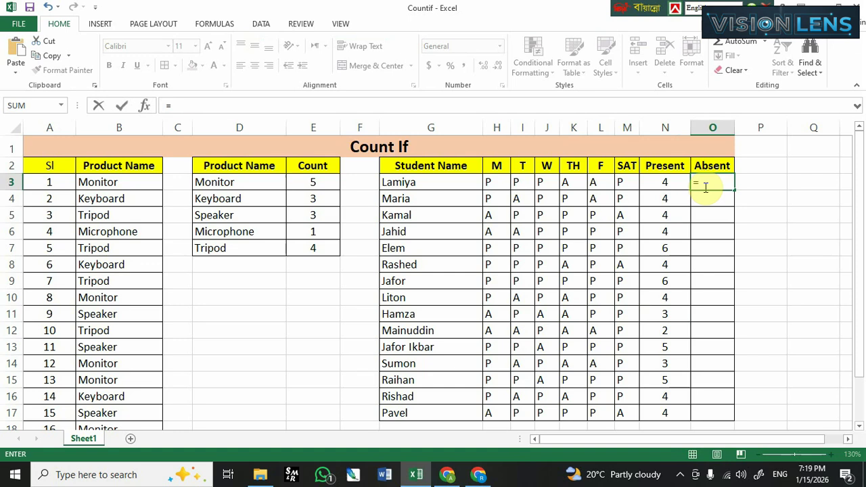
text(coun)
key(Down)
key(Down)
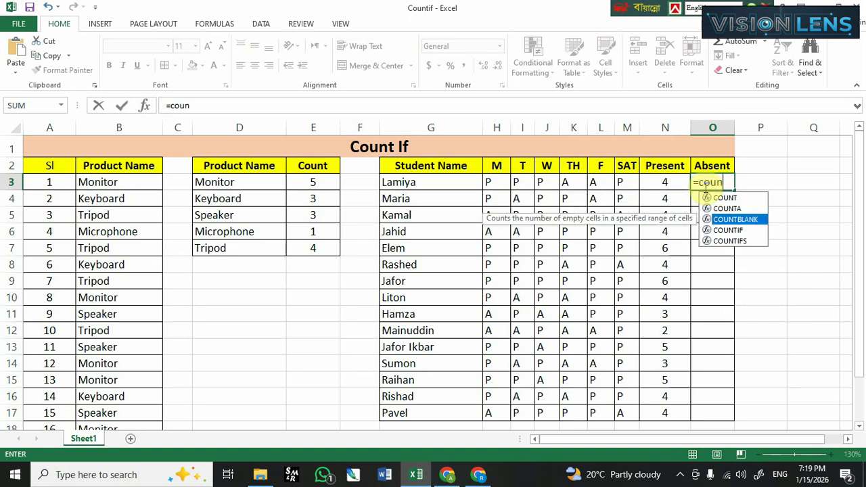
key(Down)
key(Tab)
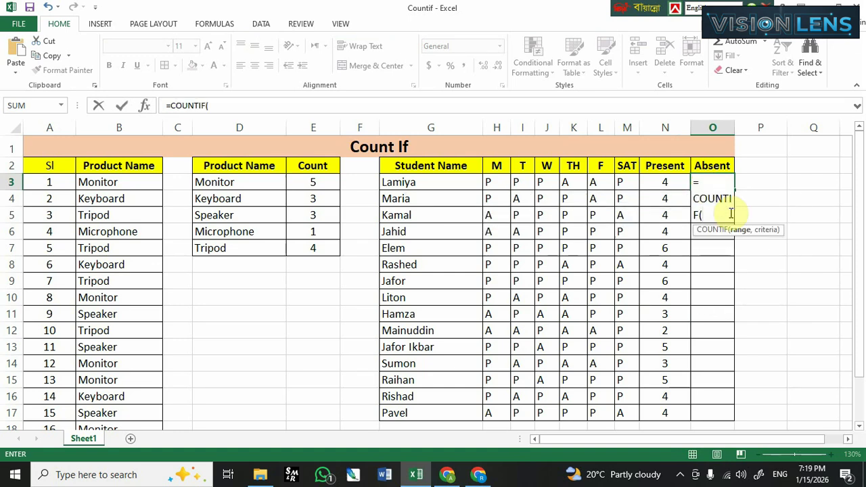
key(Escape)
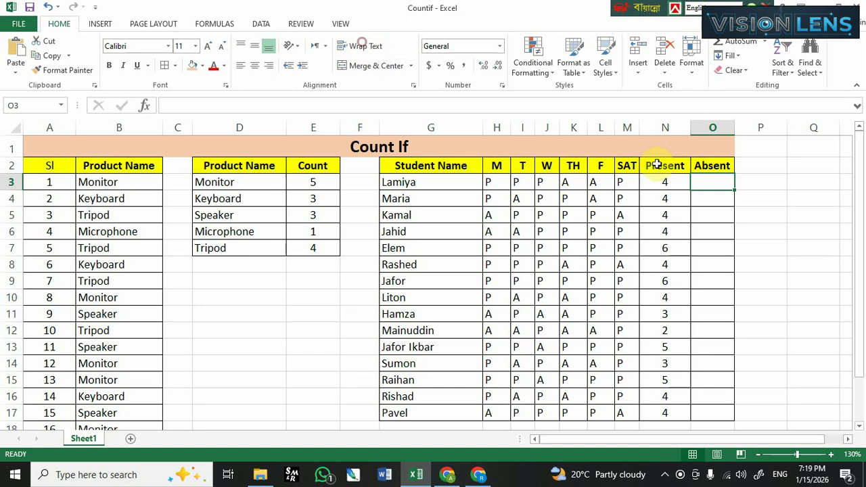
Start a COUNTIF formula in O3 of the Absent column with H3:M3 as its range.
text(=coun)
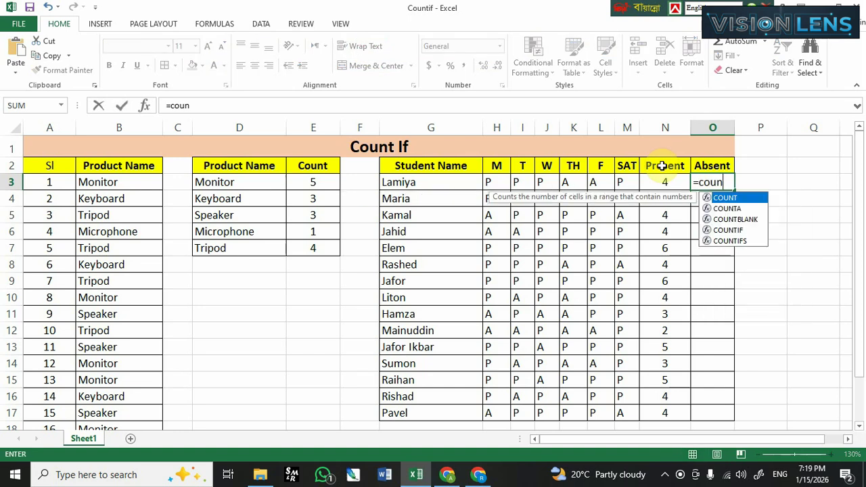
key(Down)
key(Down)
key(Tab)
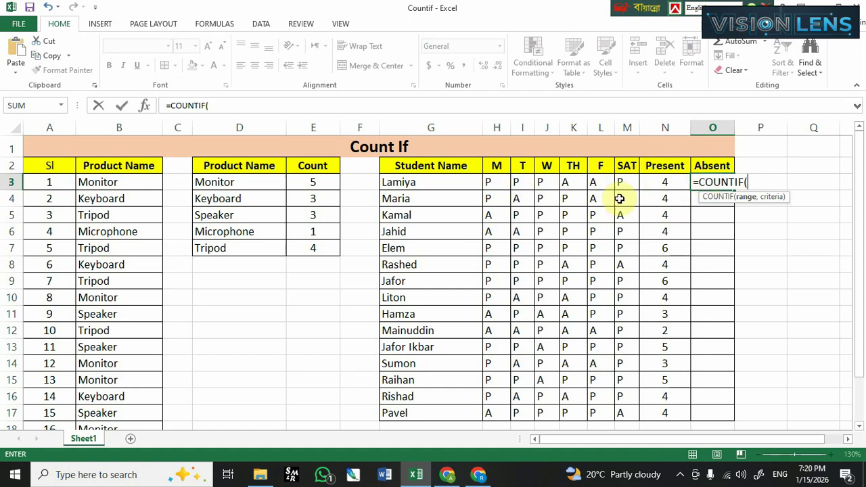
drag(494, 182, 627, 182)
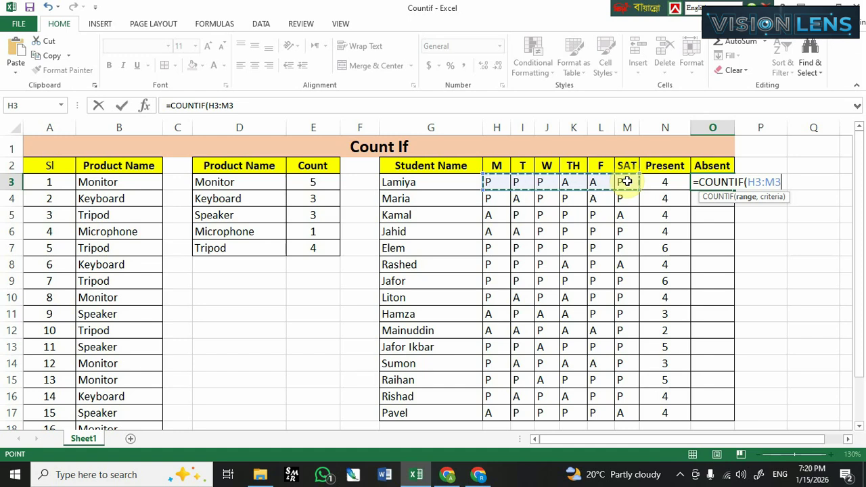
Complete the O3 formula as =COUNTIF(H3:M3,"A") and copy it down the Absent column through O17.
text(,)
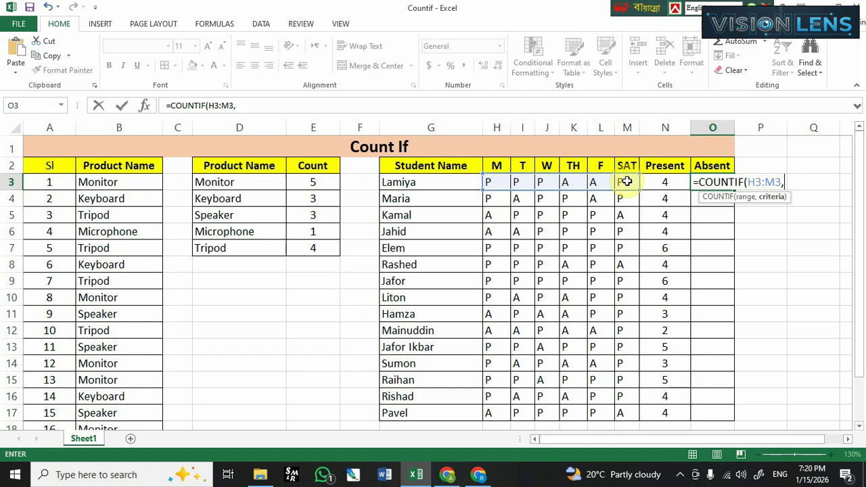
text("A)
key(Return)
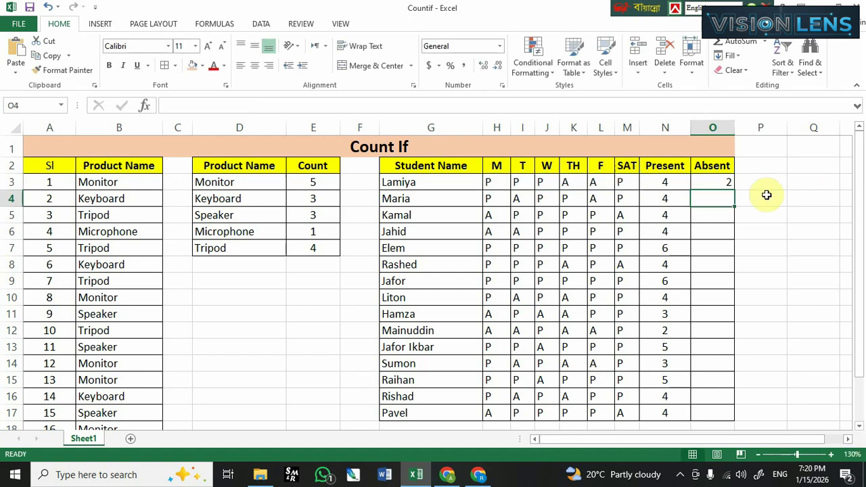
click(730, 188)
drag(734, 190, 740, 414)
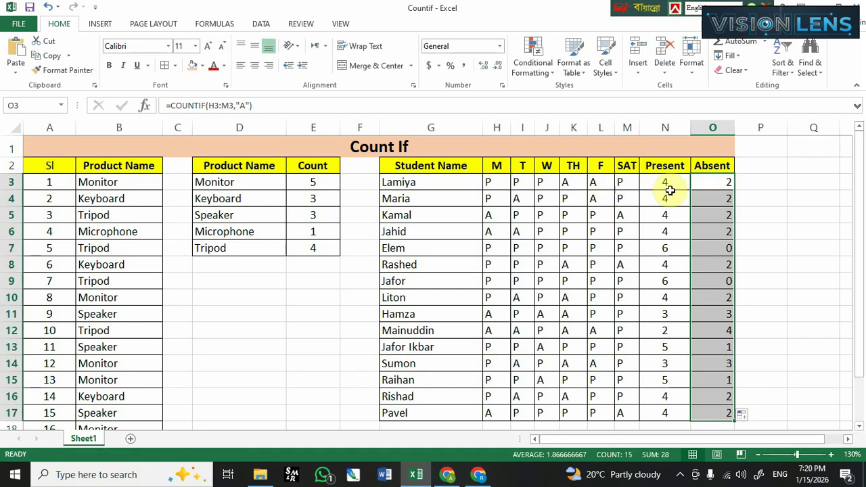
Compare the Absent count in row 3 with its A marks and check the copied formula in O9.
drag(490, 180, 638, 182)
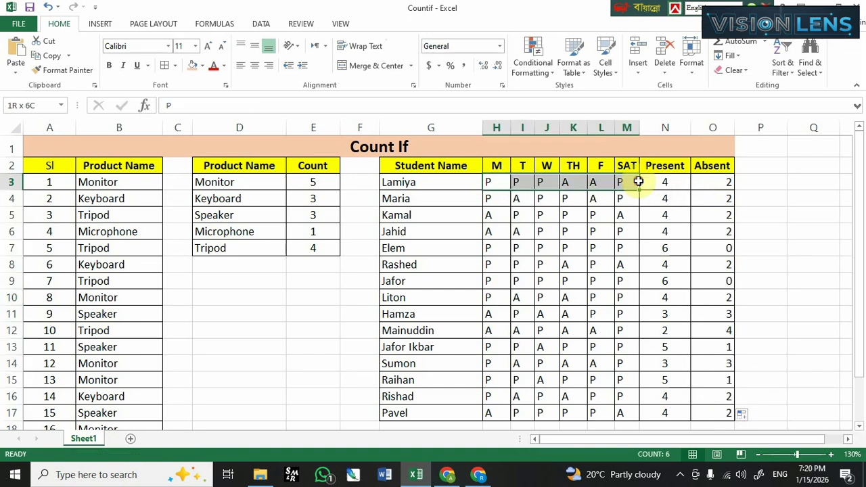
click(710, 182)
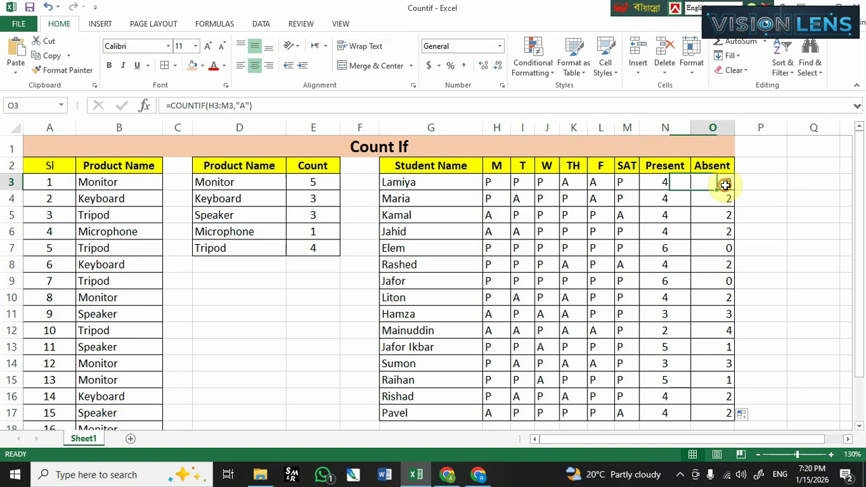
click(724, 277)
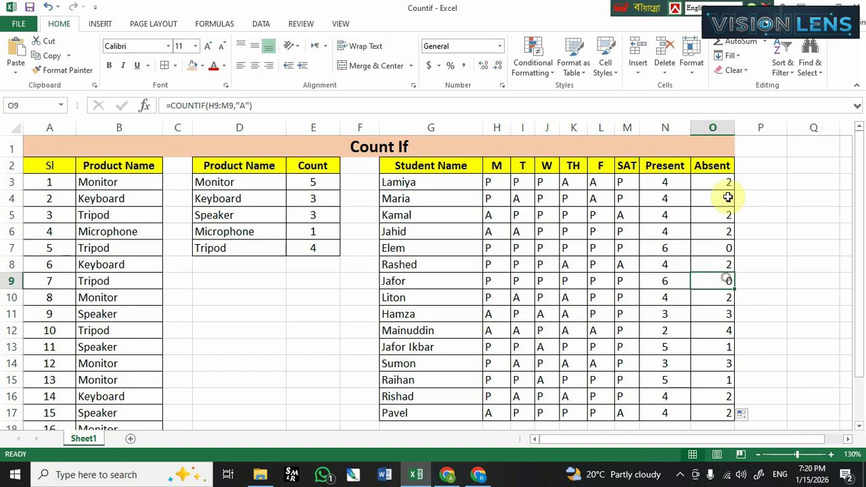
click(715, 181)
click(598, 183)
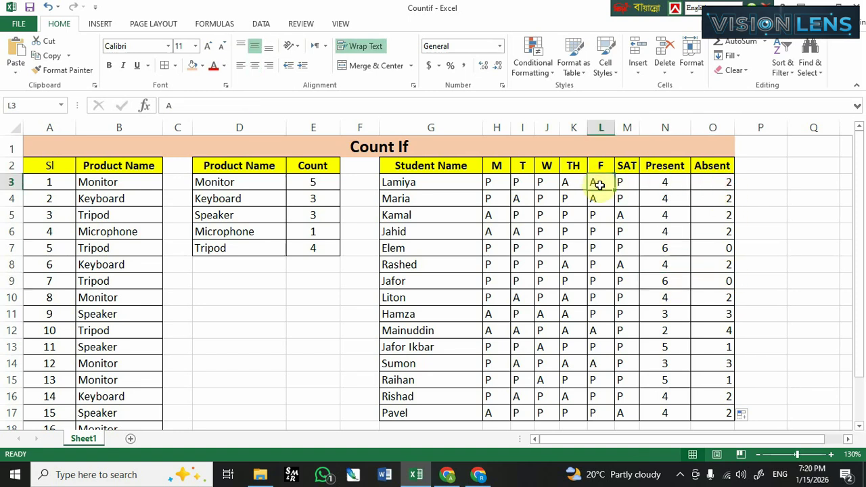
Center the Present and Absent counts in N3:O17 horizontally.
drag(709, 188, 714, 406)
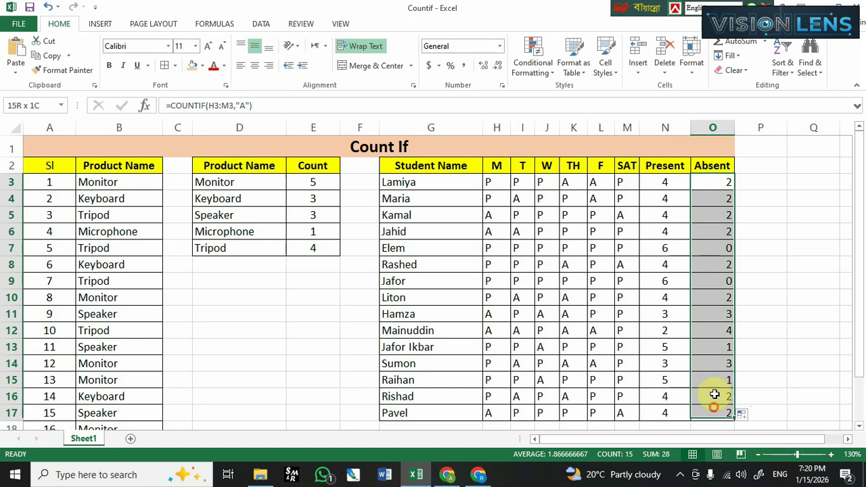
drag(668, 182, 712, 406)
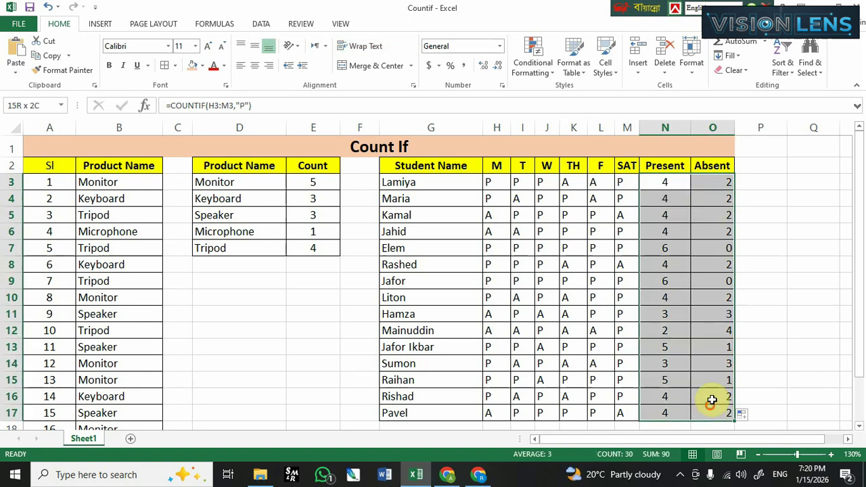
click(254, 64)
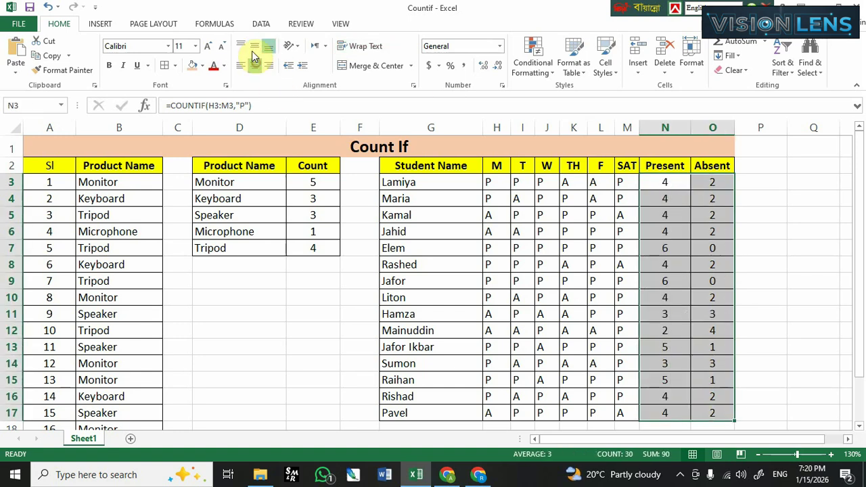
click(413, 251)
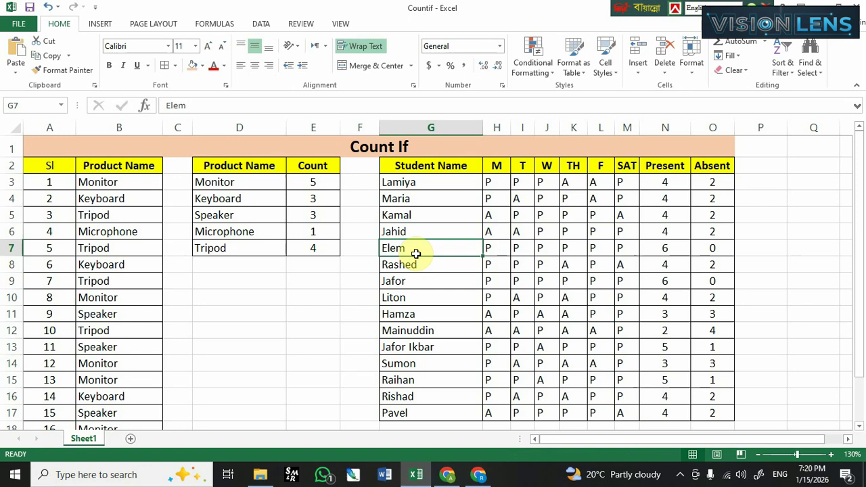
click(446, 346)
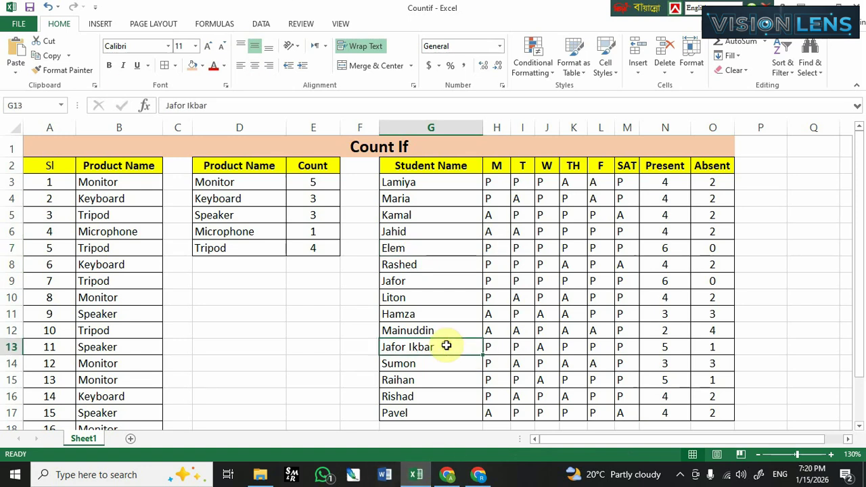